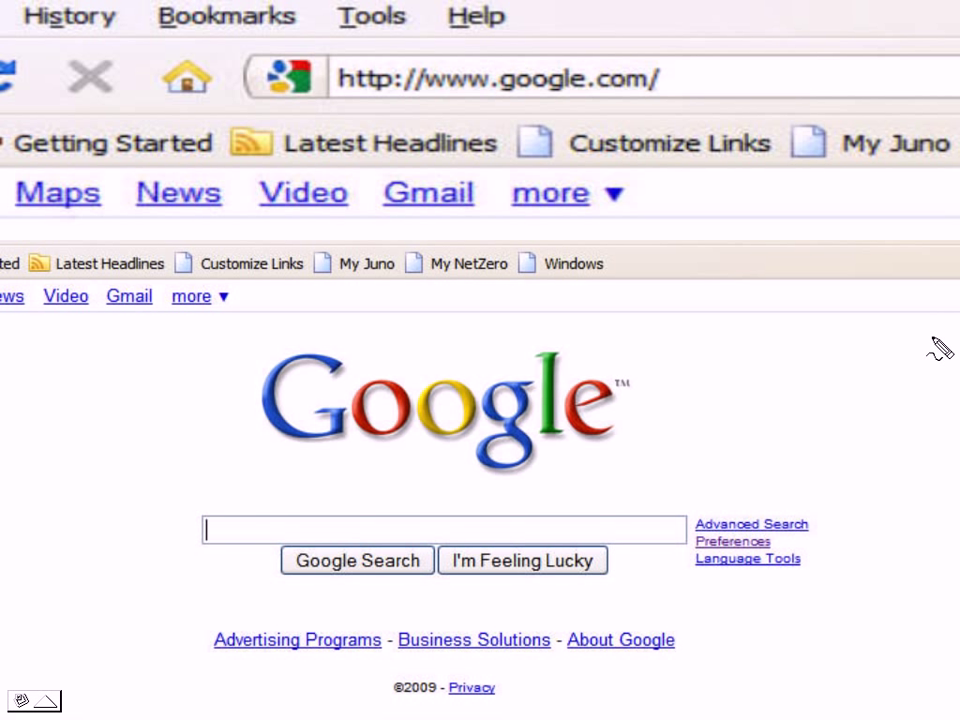
Circle Google's favicon in the address bar
{"action": "left_click", "coordinate": [322, 50]}
{"action": "mouse_move", "coordinate": [322, 50]}
{"action": "left_mouse_down"}
{"action": "mouse_move", "coordinate": [298, 39]}
{"action": "mouse_move", "coordinate": [236, 66]}
{"action": "mouse_move", "coordinate": [244, 122]}
{"action": "mouse_move", "coordinate": [322, 138]}
{"action": "mouse_move", "coordinate": [343, 86]}
{"action": "mouse_move", "coordinate": [321, 54]}
{"action": "left_mouse_up"}
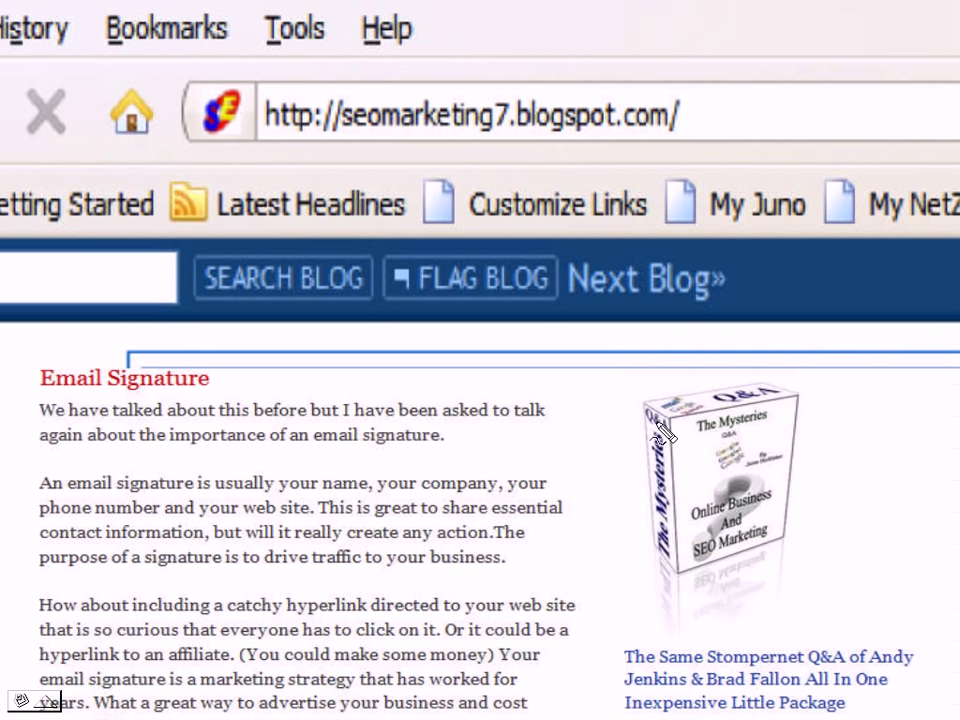
{"action": "mouse_move", "coordinate": [270, 76]}
{"action": "left_mouse_down"}
{"action": "mouse_move", "coordinate": [200, 80]}
{"action": "mouse_move", "coordinate": [171, 127]}
{"action": "mouse_move", "coordinate": [258, 178]}
{"action": "mouse_move", "coordinate": [278, 143]}
{"action": "mouse_move", "coordinate": [268, 86]}
{"action": "left_mouse_up"}
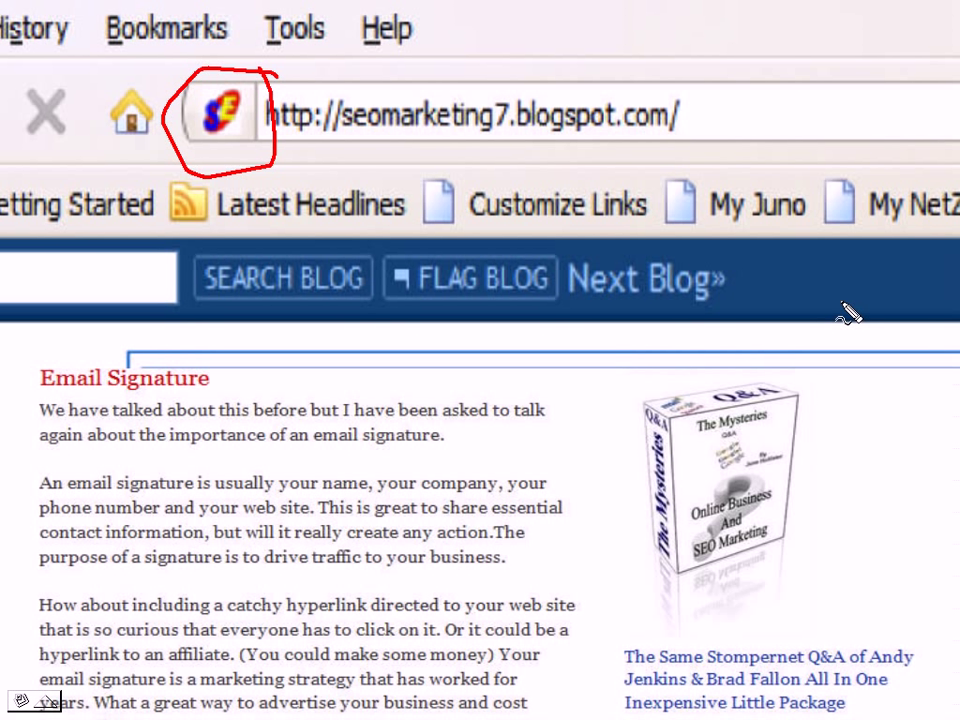
{"action": "key", "text": "Escape"}
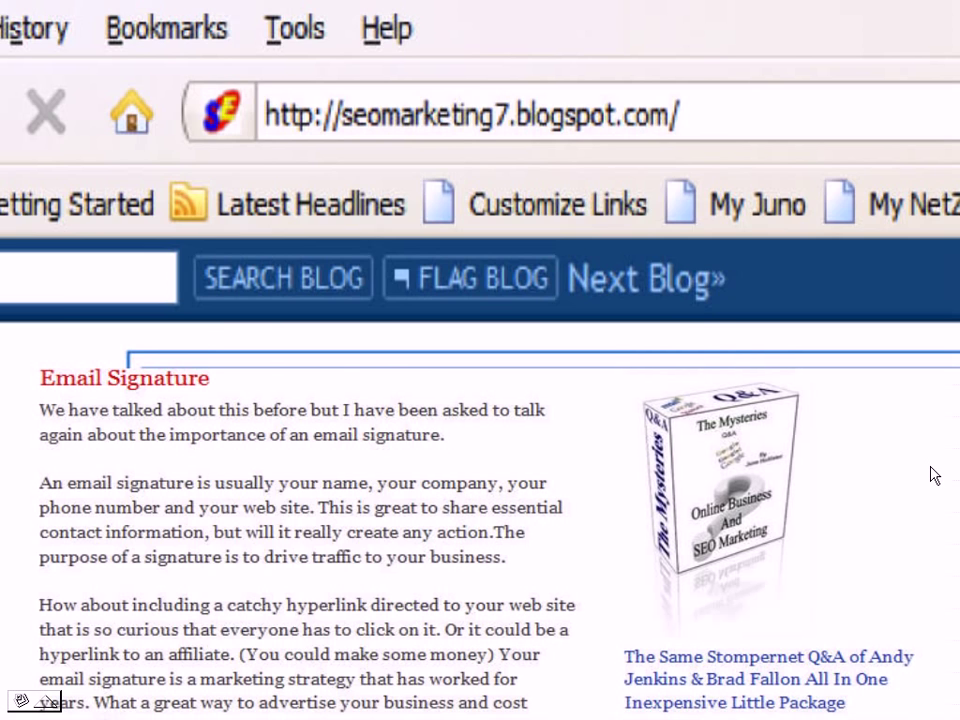
Show the bookmarks list and circle the Google and SEO Marketing entries with their favicons
{"action": "left_click", "coordinate": [170, 30]}
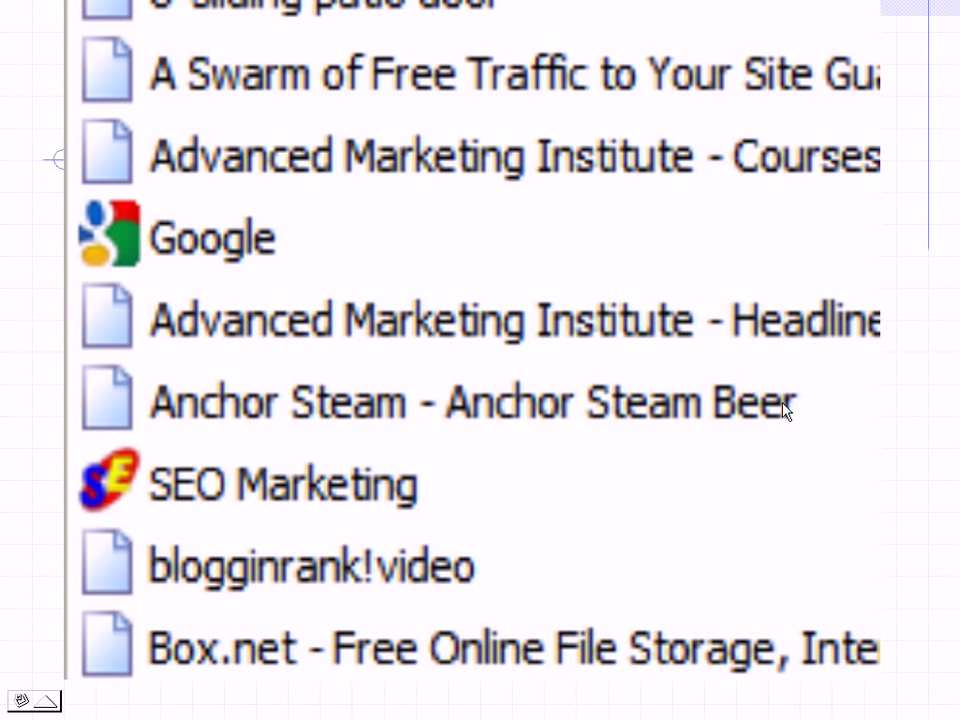
{"action": "left_click", "coordinate": [204, 198]}
{"action": "mouse_move", "coordinate": [206, 196]}
{"action": "left_mouse_down"}
{"action": "mouse_move", "coordinate": [96, 189]}
{"action": "mouse_move", "coordinate": [55, 268]}
{"action": "mouse_move", "coordinate": [160, 295]}
{"action": "mouse_move", "coordinate": [297, 300]}
{"action": "mouse_move", "coordinate": [208, 193]}
{"action": "left_mouse_up"}
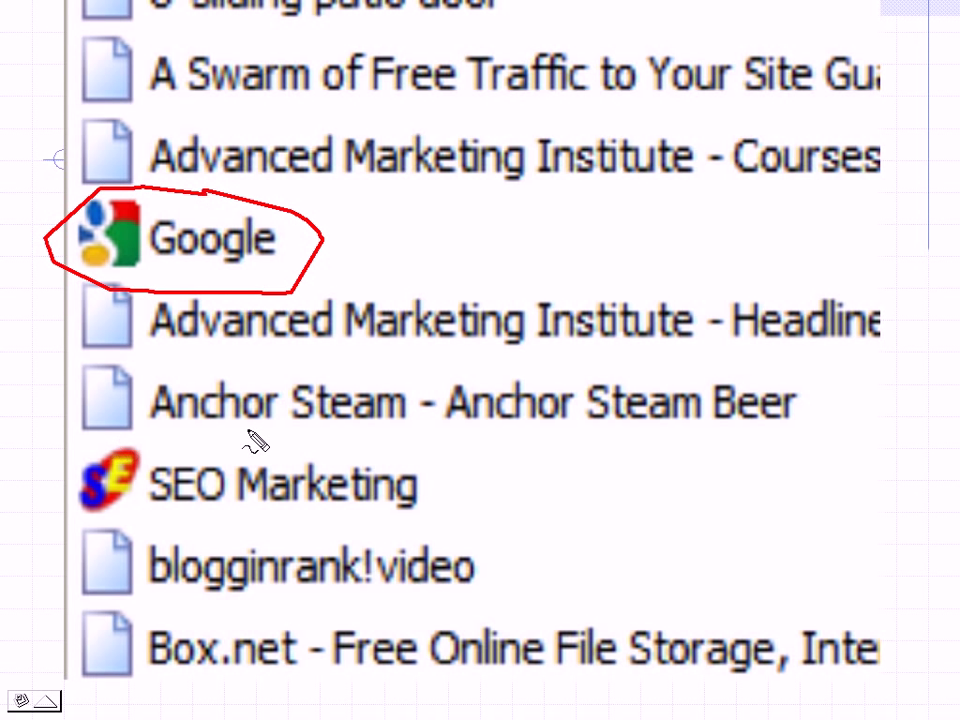
{"action": "mouse_move", "coordinate": [250, 436]}
{"action": "left_mouse_down"}
{"action": "mouse_move", "coordinate": [103, 430]}
{"action": "mouse_move", "coordinate": [27, 485]}
{"action": "mouse_move", "coordinate": [141, 540]}
{"action": "mouse_move", "coordinate": [343, 546]}
{"action": "mouse_move", "coordinate": [403, 489]}
{"action": "mouse_move", "coordinate": [240, 450]}
{"action": "mouse_move", "coordinate": [214, 420]}
{"action": "left_mouse_up"}
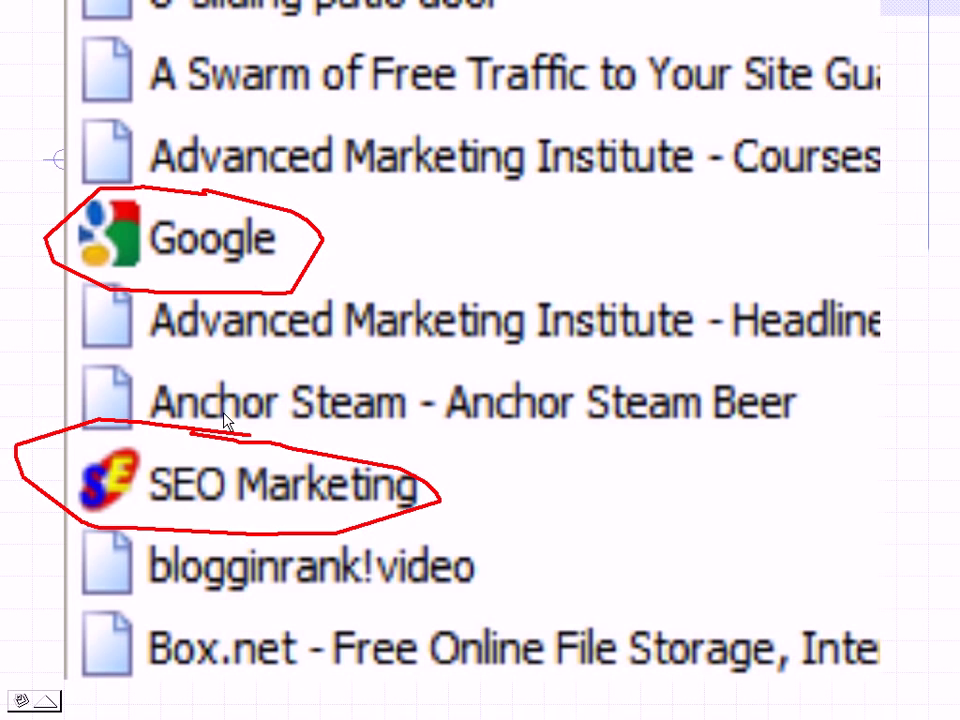
Clear the annotations and underline the Anchor Steam bookmark entry
{"action": "key", "text": "Escape"}
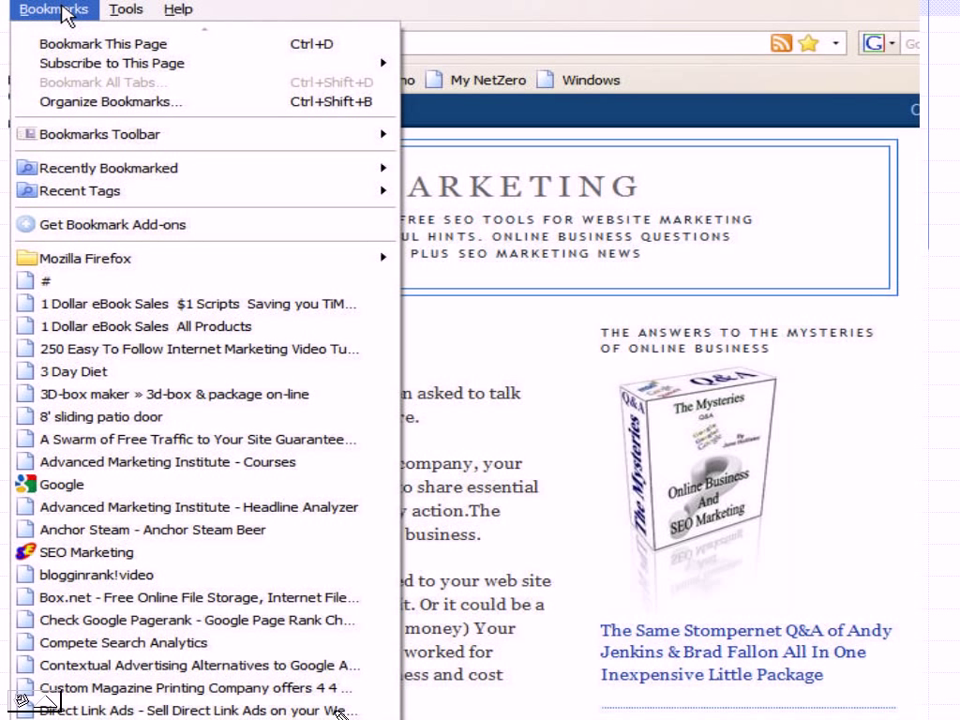
{"action": "left_click", "coordinate": [222, 530]}
{"action": "mouse_move", "coordinate": [222, 527]}
{"action": "left_mouse_down"}
{"action": "mouse_move", "coordinate": [9, 541]}
{"action": "mouse_move", "coordinate": [168, 588]}
{"action": "mouse_move", "coordinate": [214, 530]}
{"action": "left_mouse_up"}
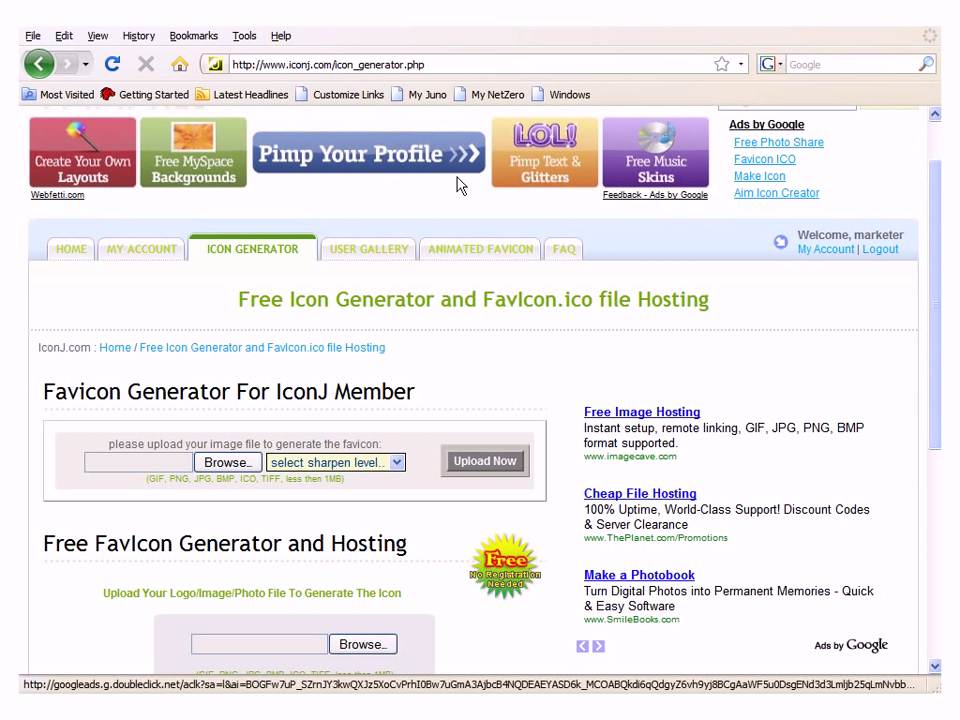
Circle the Free FavIcon Generator and Hosting heading, then choose the logo image file to upload
{"action": "scroll", "coordinate": [803, 508], "scroll_direction": "down", "scroll_amount": 3}
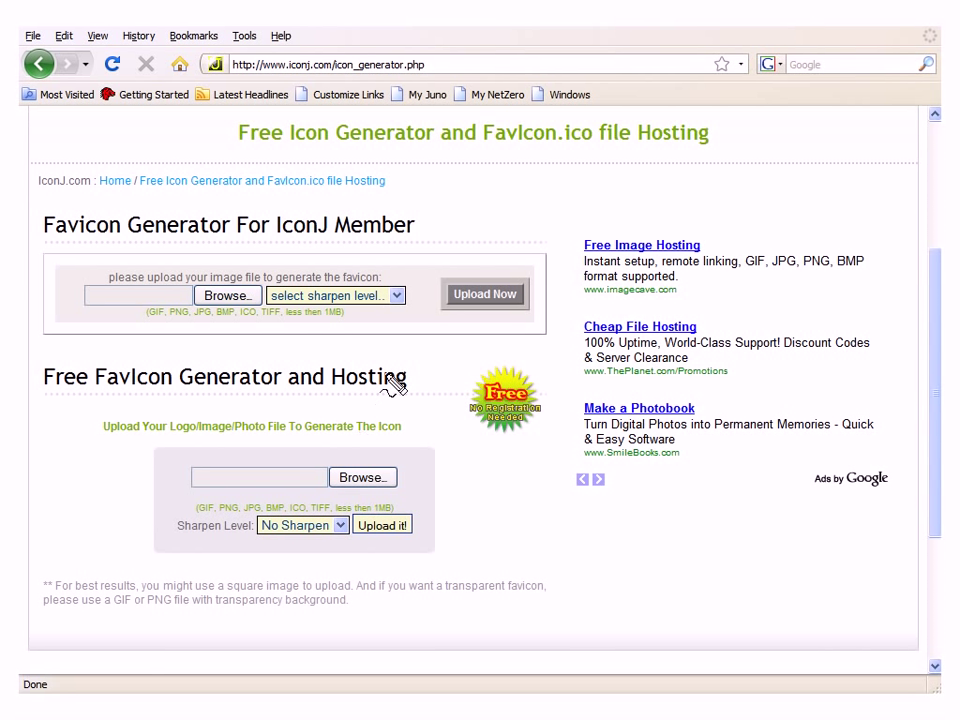
{"action": "left_click", "coordinate": [423, 360]}
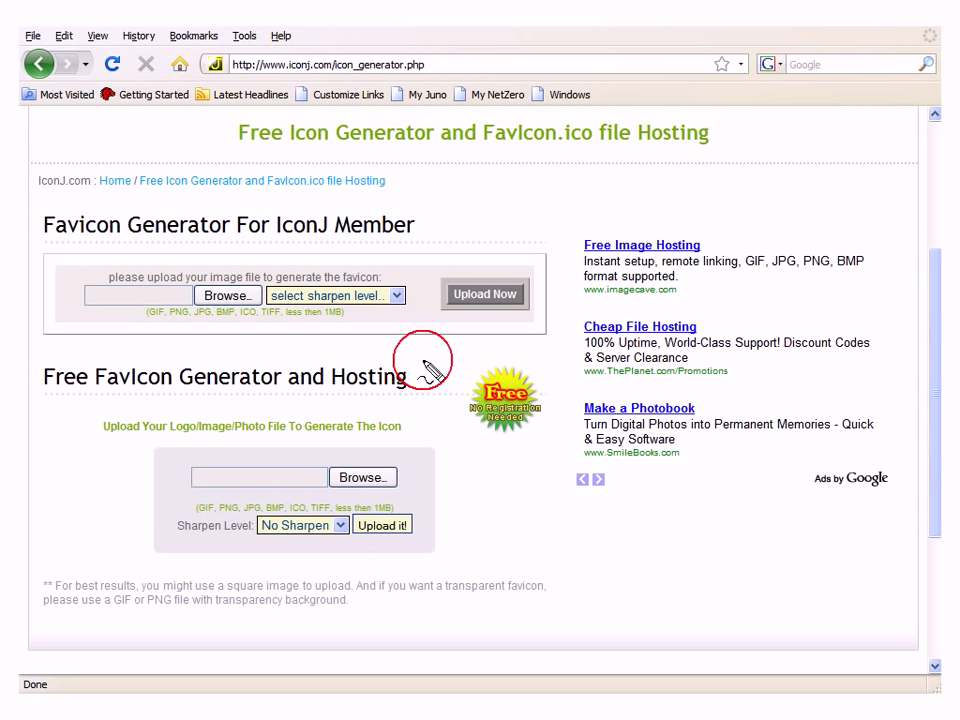
{"action": "mouse_move", "coordinate": [423, 360]}
{"action": "left_mouse_down"}
{"action": "mouse_move", "coordinate": [47, 364]}
{"action": "mouse_move", "coordinate": [106, 402]}
{"action": "mouse_move", "coordinate": [439, 422]}
{"action": "mouse_move", "coordinate": [398, 345]}
{"action": "left_mouse_up"}
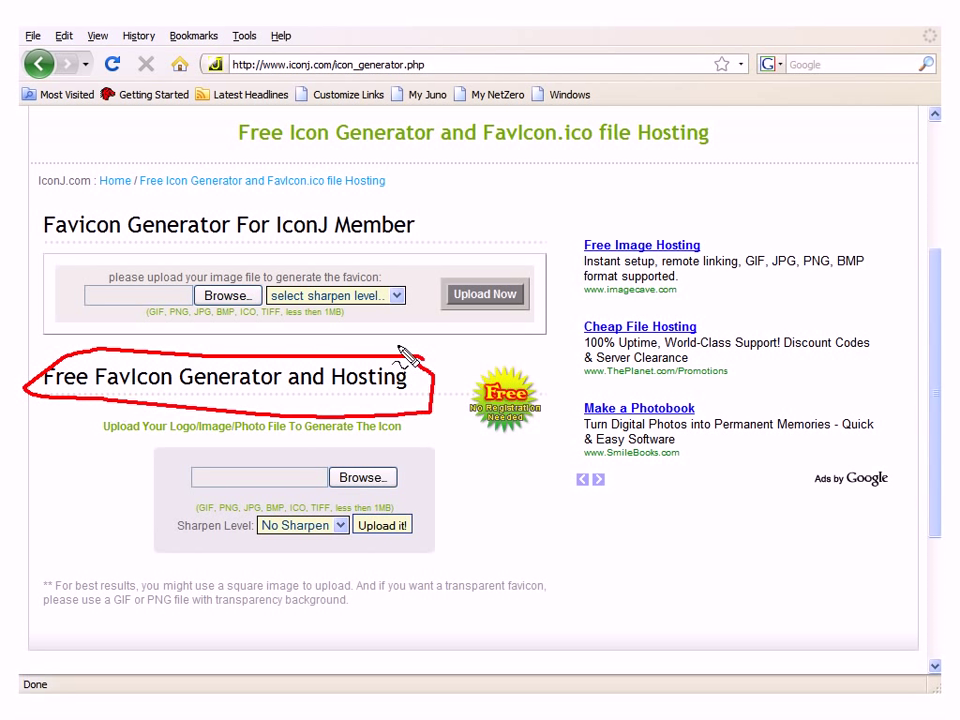
{"action": "left_click", "coordinate": [366, 479]}
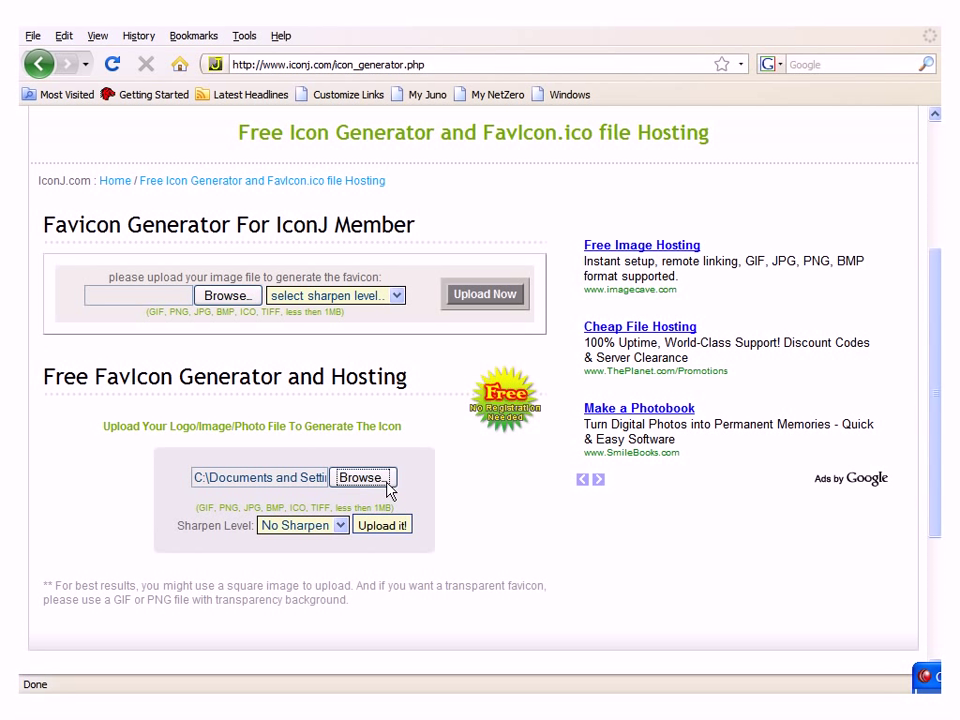
{"action": "left_click", "coordinate": [387, 483]}
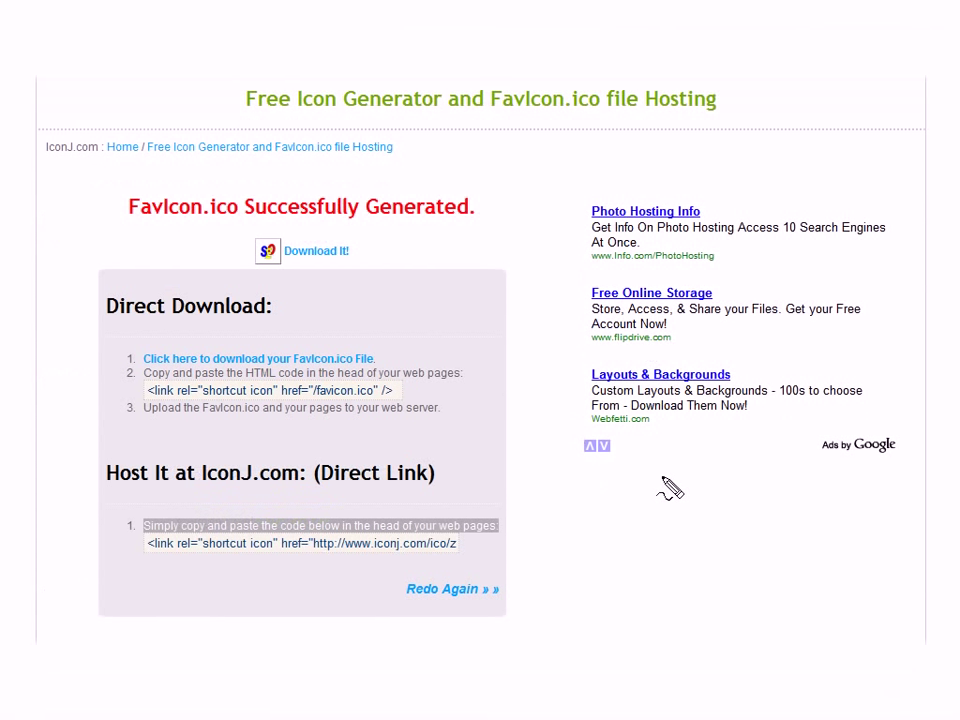
Underline the instructions for the hosted Direct Link favicon code
{"action": "left_click", "coordinate": [493, 540]}
{"action": "mouse_move", "coordinate": [493, 540]}
{"action": "left_mouse_down"}
{"action": "mouse_move", "coordinate": [326, 516]}
{"action": "mouse_move", "coordinate": [132, 512]}
{"action": "mouse_move", "coordinate": [115, 555]}
{"action": "mouse_move", "coordinate": [185, 576]}
{"action": "mouse_move", "coordinate": [398, 580]}
{"action": "mouse_move", "coordinate": [495, 550]}
{"action": "mouse_move", "coordinate": [496, 530]}
{"action": "left_mouse_up"}
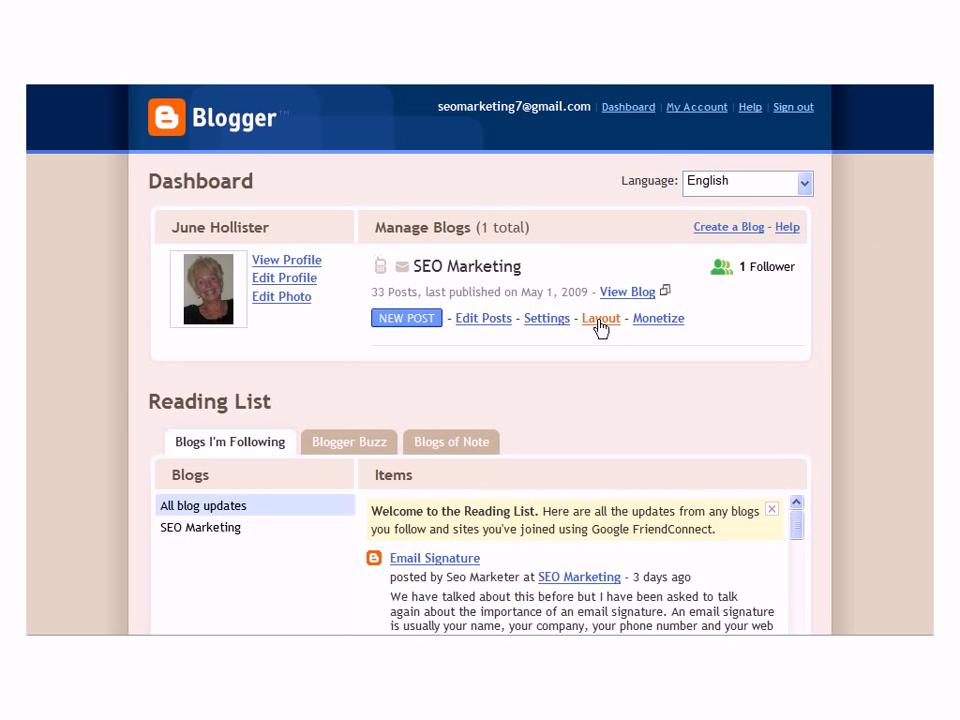
Open the template's Edit HTML view from Layout and scroll down the code box
{"action": "left_click", "coordinate": [601, 320]}
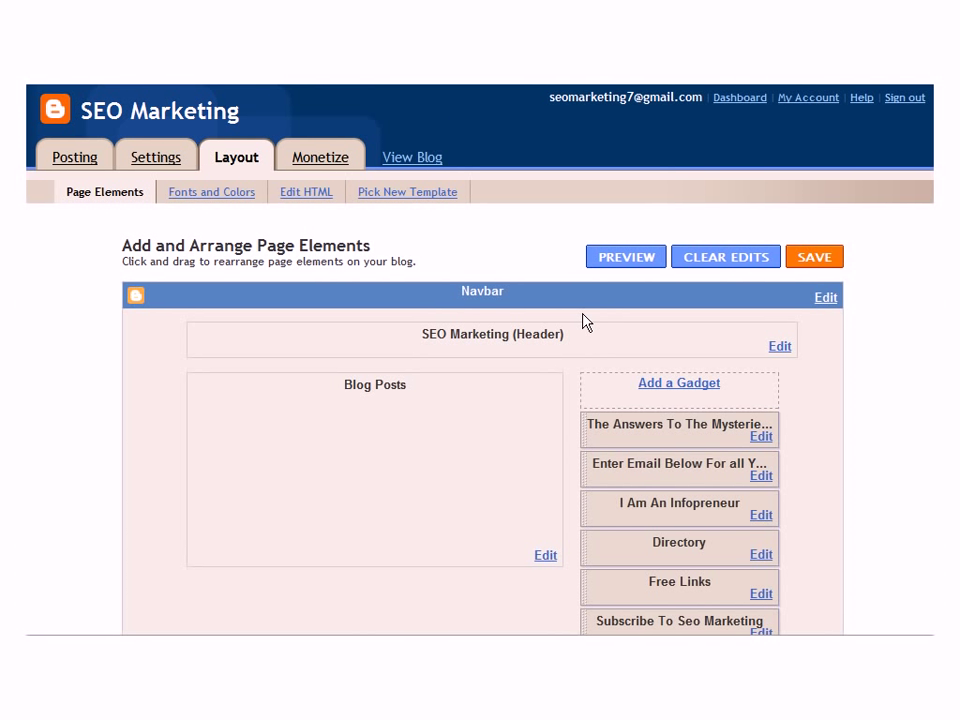
{"action": "left_click", "coordinate": [310, 195]}
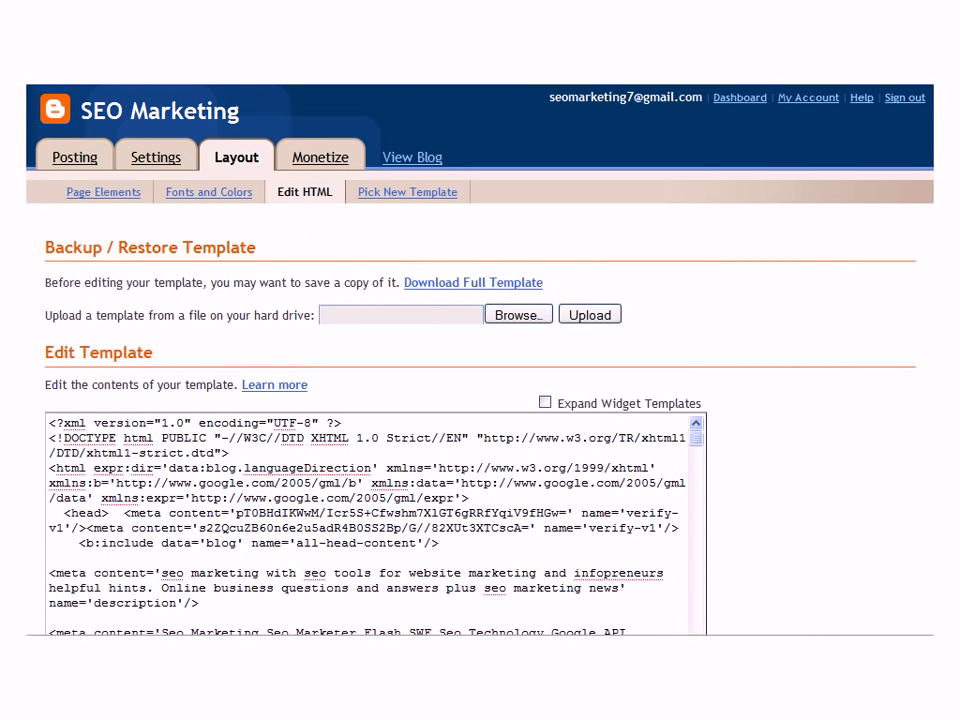
{"action": "scroll", "coordinate": [480, 360], "scroll_direction": "down", "scroll_amount": 3}
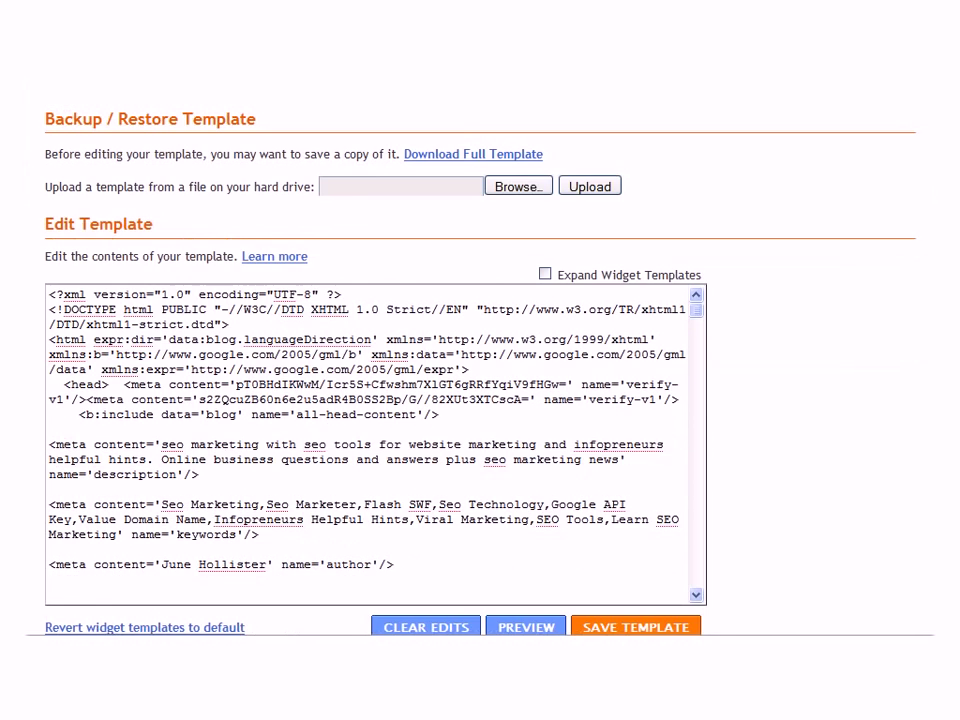
{"action": "scroll", "coordinate": [720, 253], "scroll_direction": "down", "scroll_amount": 2}
{"action": "left_click", "coordinate": [699, 251]}
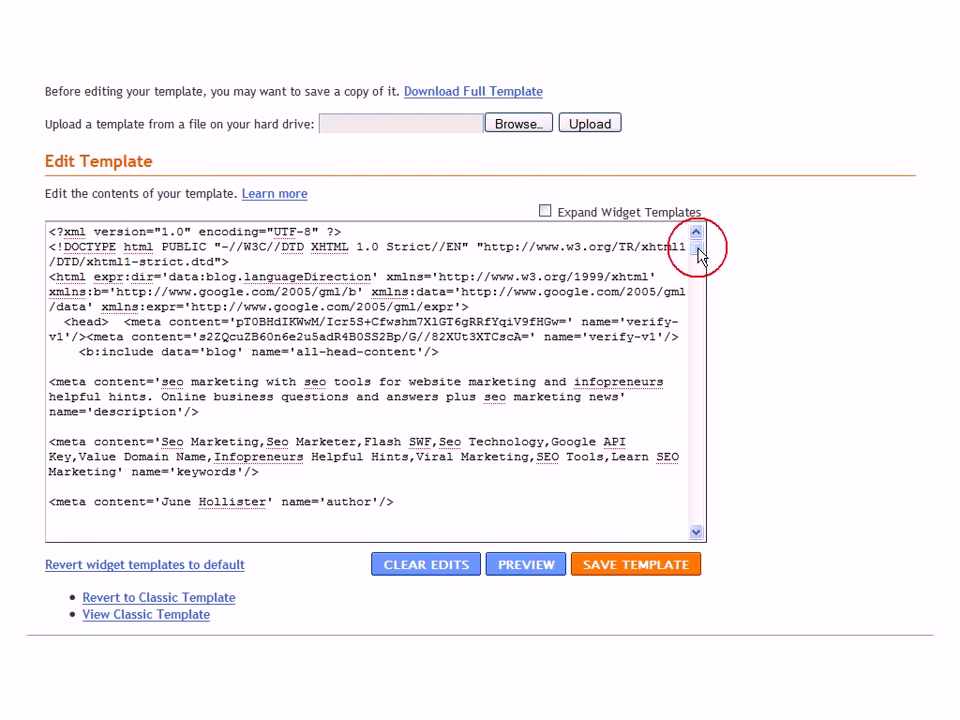
{"action": "left_click_drag", "start_coordinate": [699, 251], "coordinate": [697, 258]}
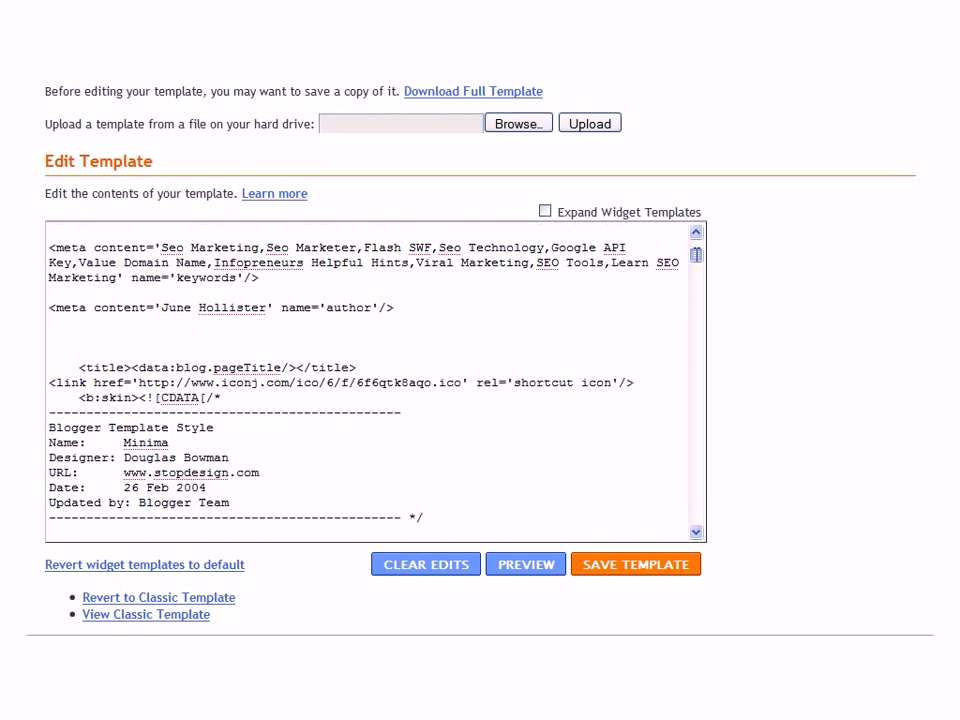
Select the <title> tag line and the shortcut-icon link line beneath it
{"action": "left_click", "coordinate": [375, 365]}
{"action": "left_click_drag", "start_coordinate": [371, 366], "coordinate": [46, 361]}
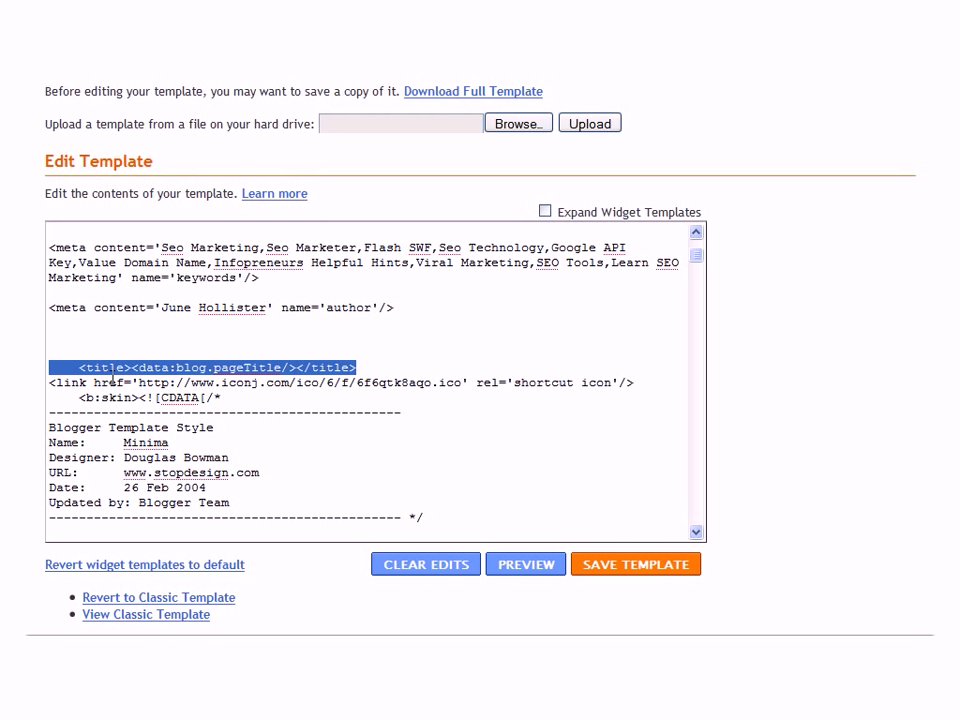
{"action": "left_click_drag", "start_coordinate": [635, 383], "coordinate": [193, 368]}
{"action": "triple_click", "coordinate": [193, 368]}
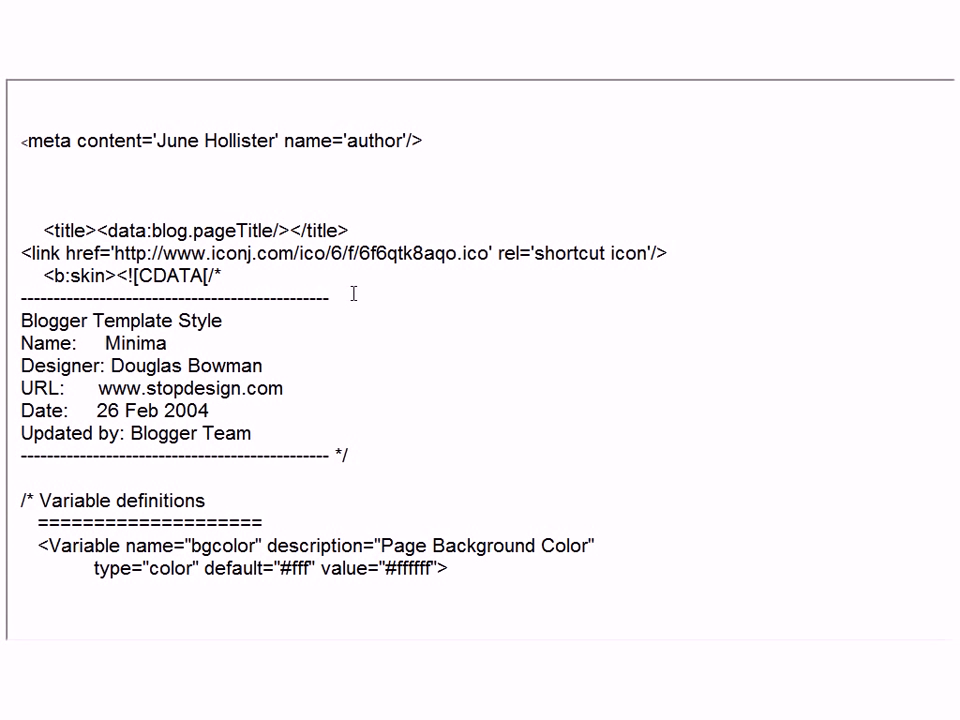
Highlight the <title> line and draw an arrow showing the shortcut-icon link right under it
{"action": "left_click", "coordinate": [30, 222]}
{"action": "left_click_drag", "start_coordinate": [43, 230], "coordinate": [352, 230]}
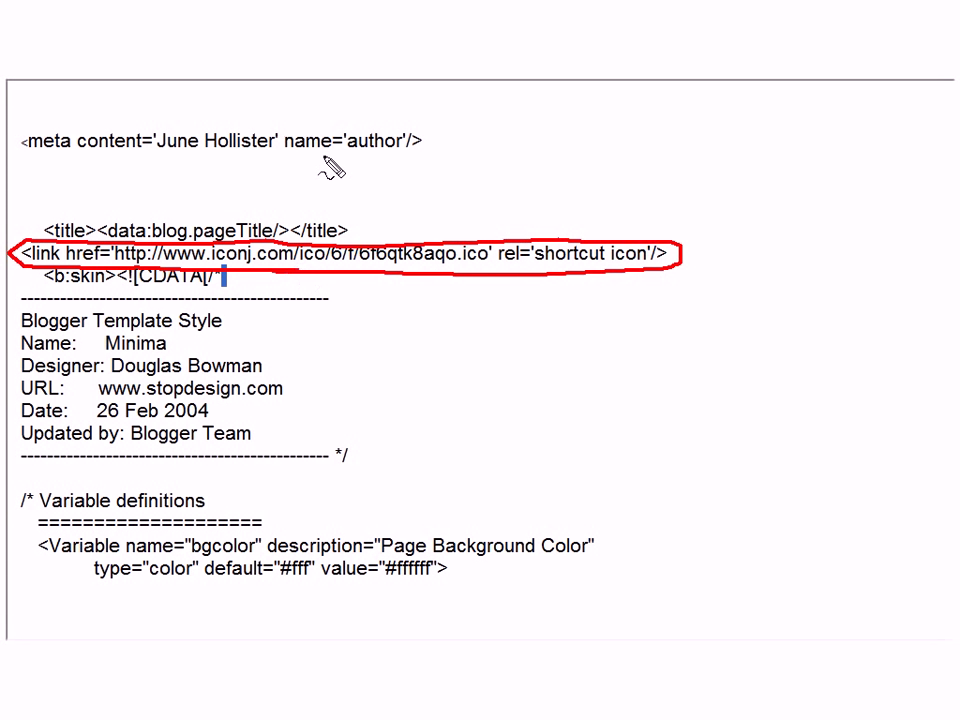
{"action": "mouse_move", "coordinate": [312, 156]}
{"action": "left_mouse_down"}
{"action": "mouse_move", "coordinate": [238, 212]}
{"action": "mouse_move", "coordinate": [252, 216]}
{"action": "left_mouse_up"}
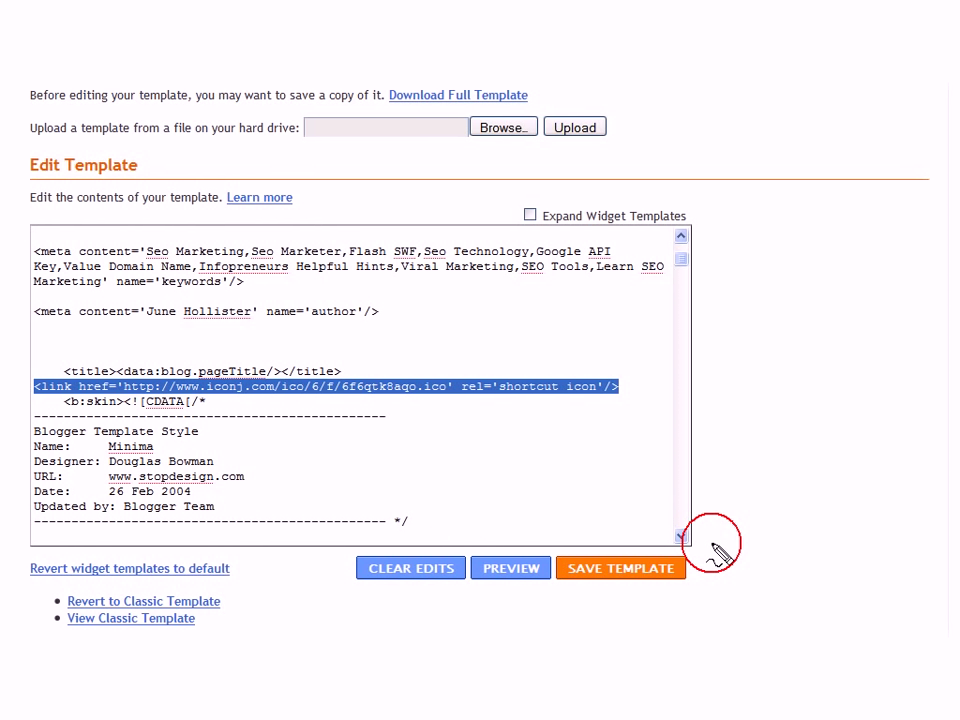
{"action": "mouse_move", "coordinate": [709, 545]}
{"action": "left_mouse_down"}
{"action": "mouse_move", "coordinate": [592, 513]}
{"action": "mouse_move", "coordinate": [553, 546]}
{"action": "mouse_move", "coordinate": [553, 602]}
{"action": "mouse_move", "coordinate": [666, 628]}
{"action": "mouse_move", "coordinate": [718, 572]}
{"action": "mouse_move", "coordinate": [716, 553]}
{"action": "left_mouse_up"}
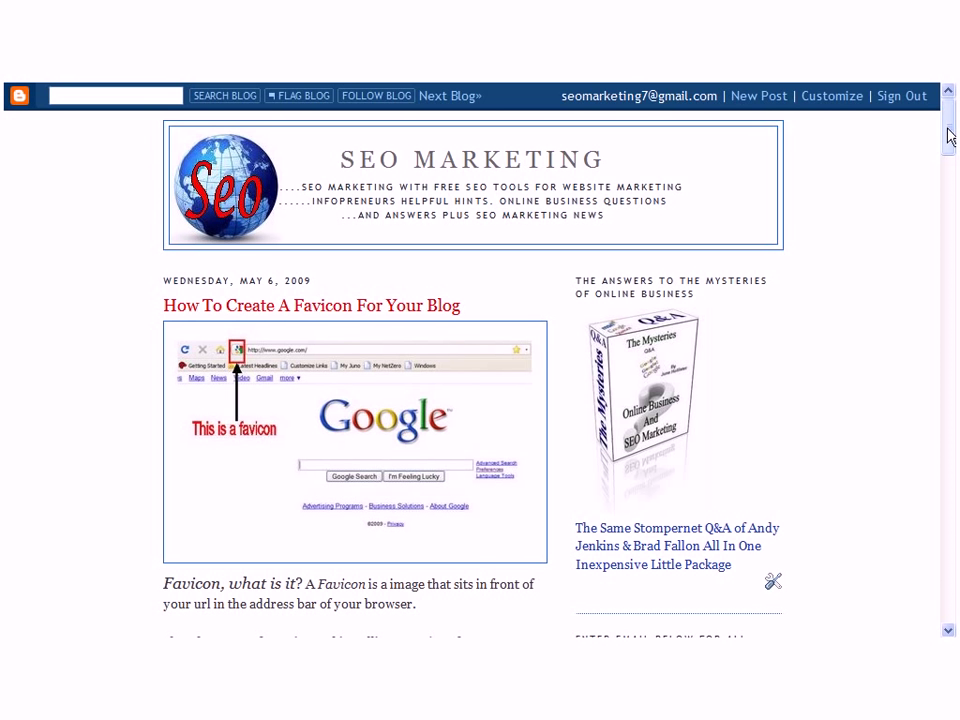
Scroll the page down to the favicon post's six numbered instructions
{"action": "left_click", "coordinate": [950, 137]}
{"action": "left_click_drag", "start_coordinate": [950, 137], "coordinate": [950, 304]}
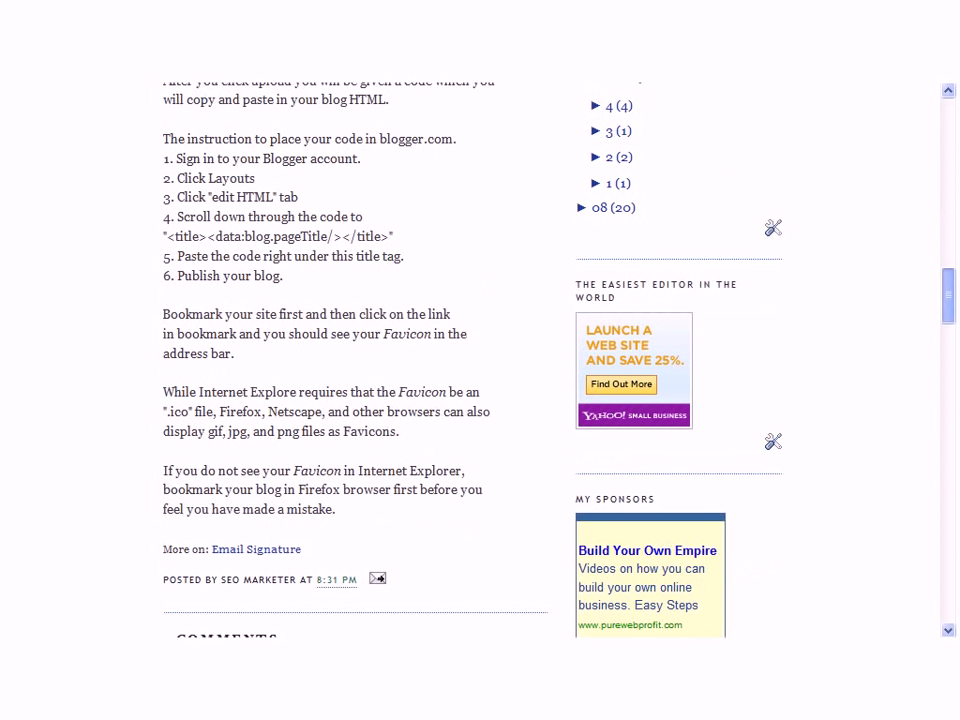